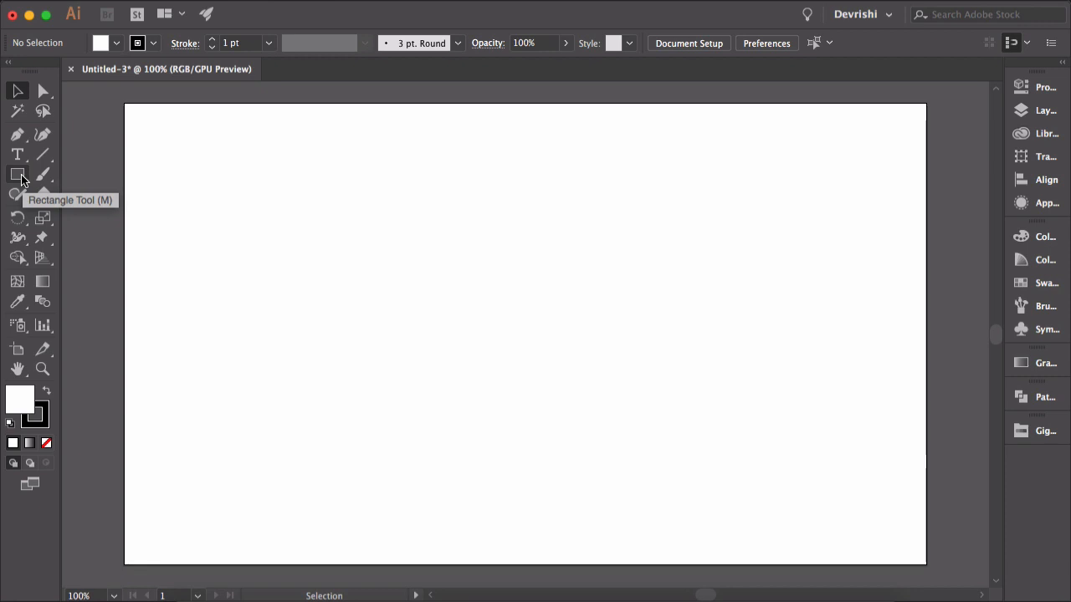
Draw a rectangle about 187 by 95 px near the upper middle of the artboard and fill it with pinkish red
left_click(18, 177)
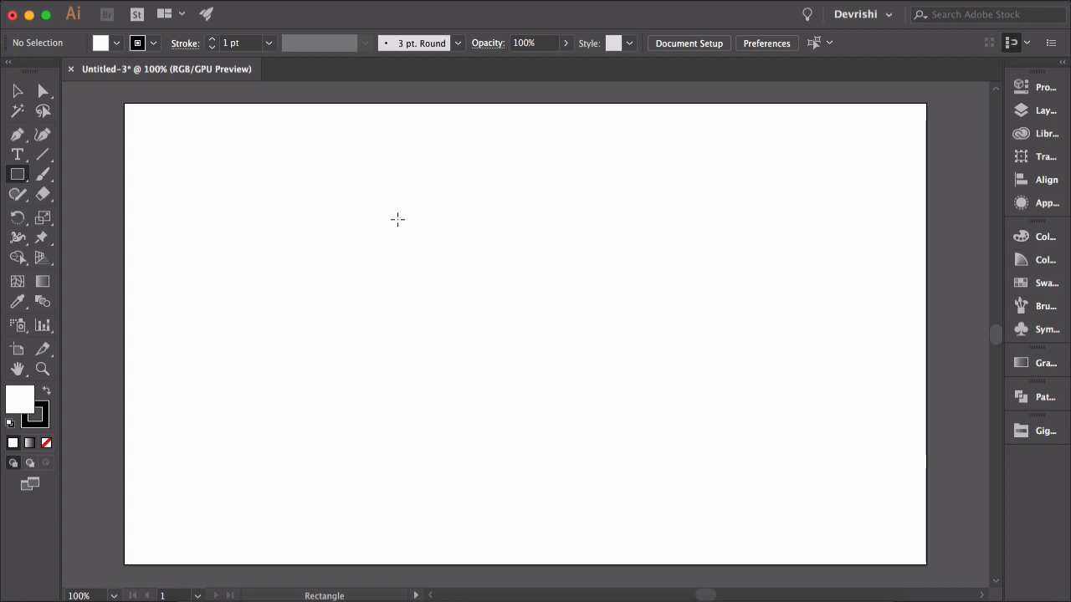
left_click_drag(397, 219, 554, 298)
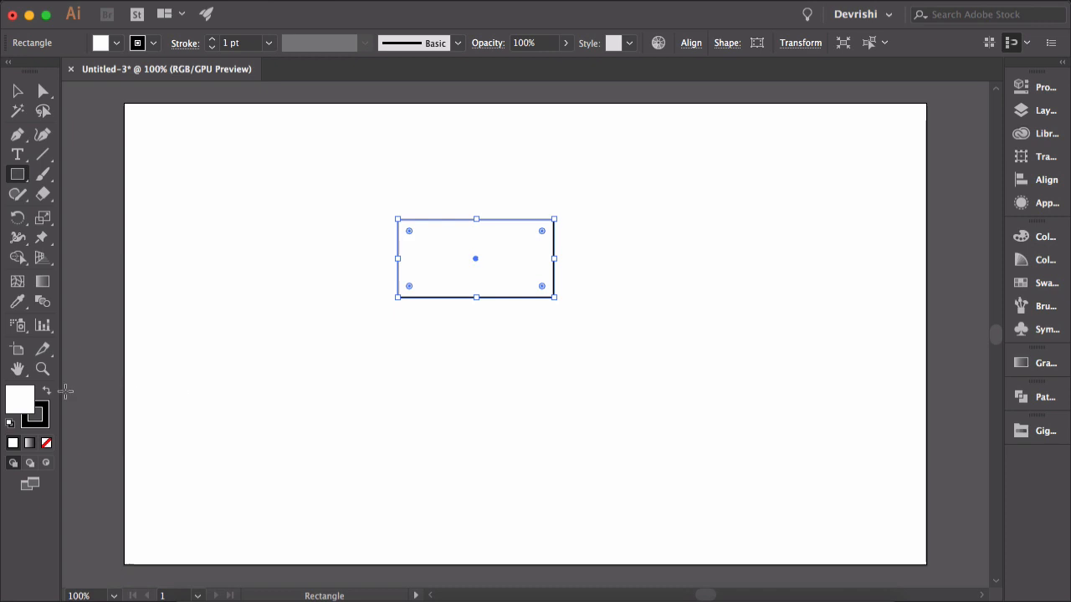
double_click(18, 403)
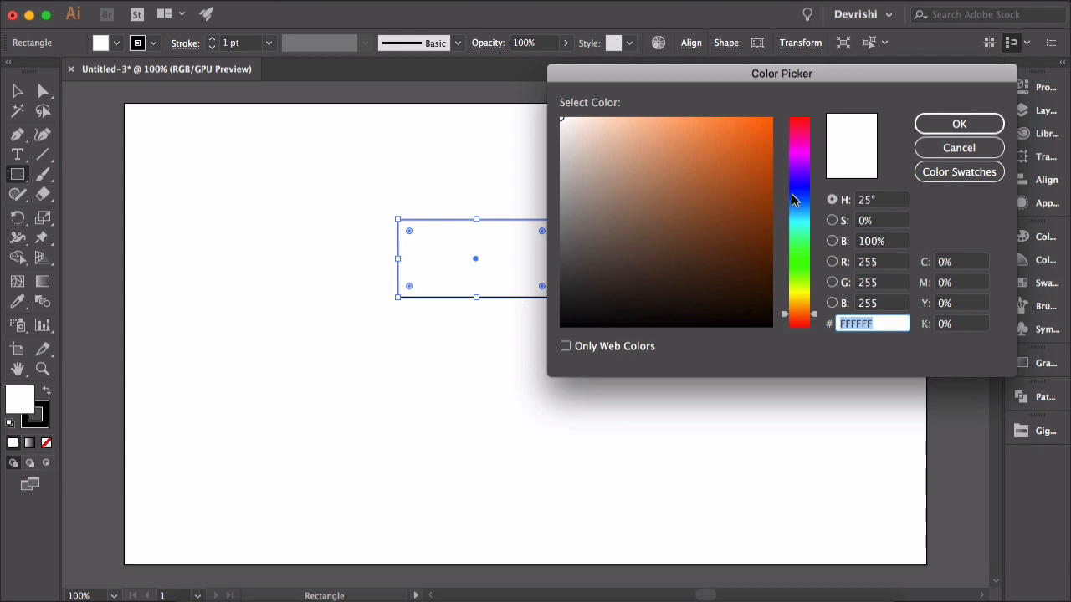
left_click(807, 128)
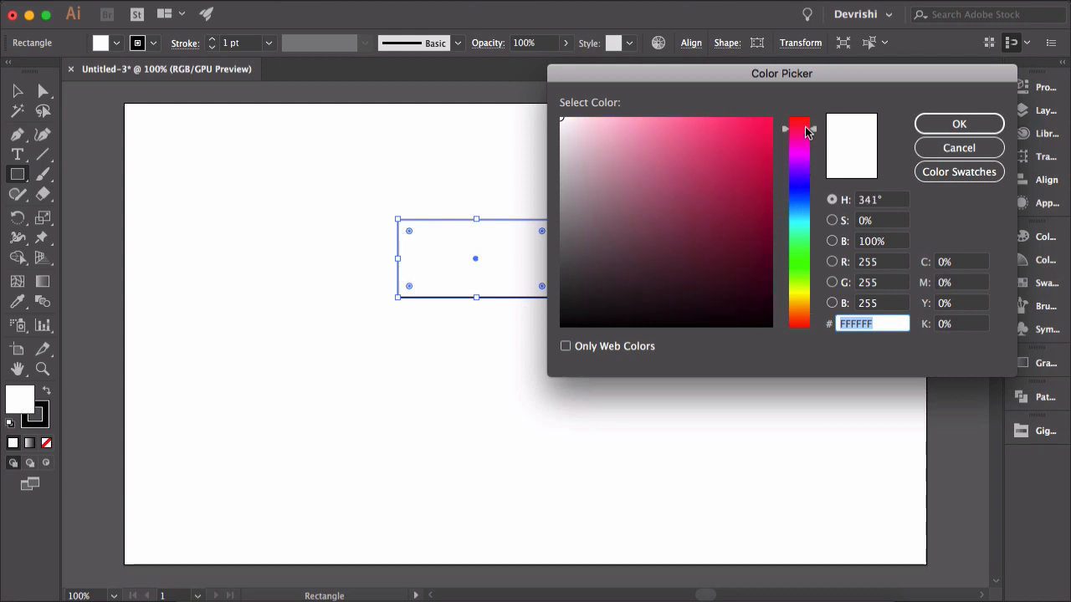
left_click(752, 127)
left_click(935, 128)
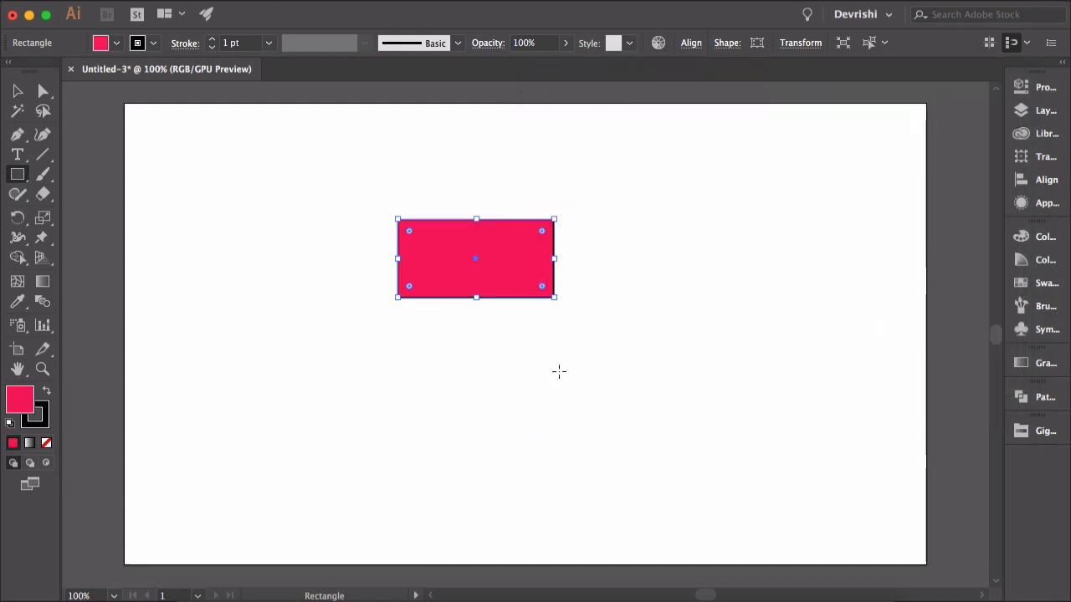
Create a 100 by 100 px square on the artboard, to the lower right of the red rectangle
left_click(670, 290)
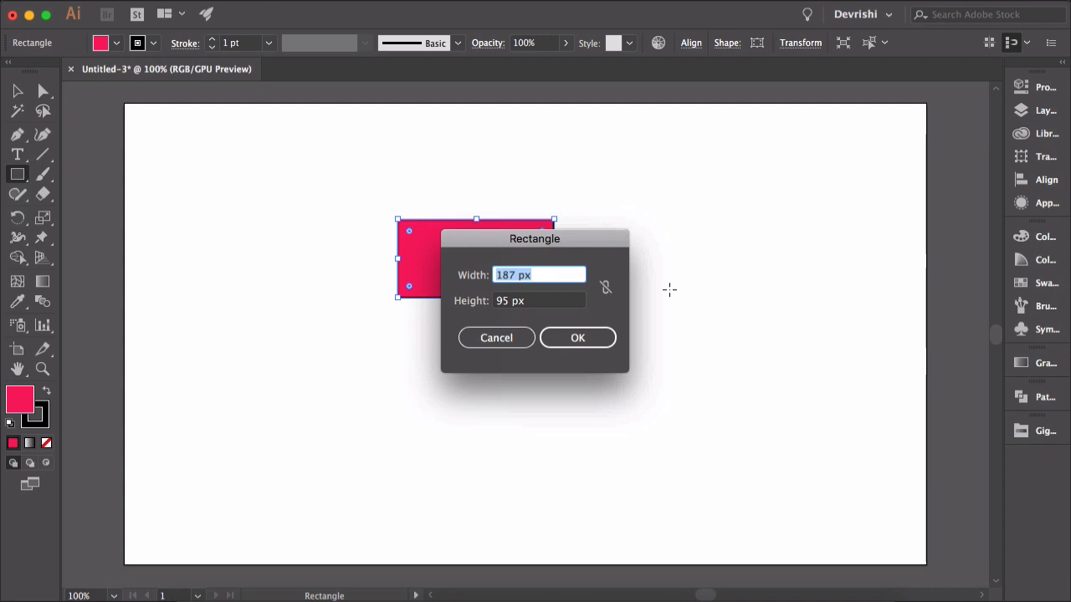
type("100p")
key("BackSpace")
key("Tab")
type("100")
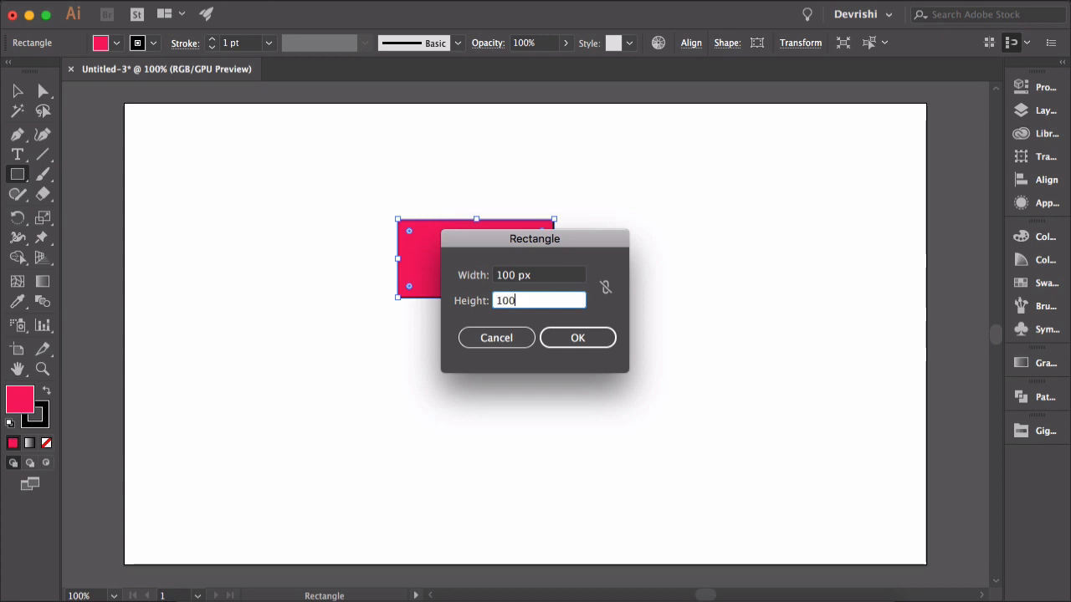
left_click(604, 336)
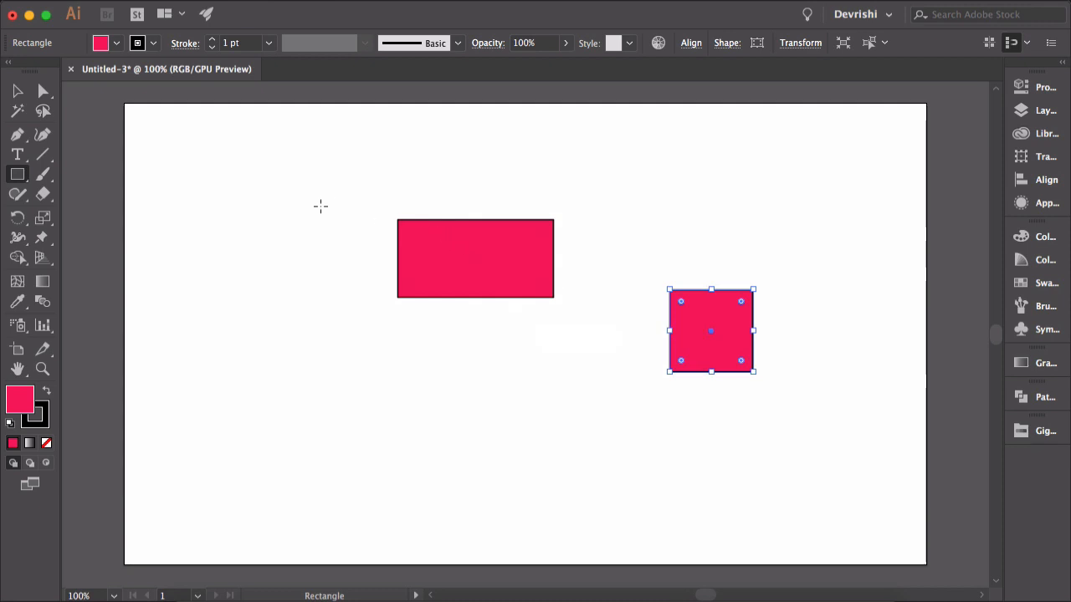
Detach the shape tools as a floating palette and place it over the artboard's upper-left corner
left_click(18, 175)
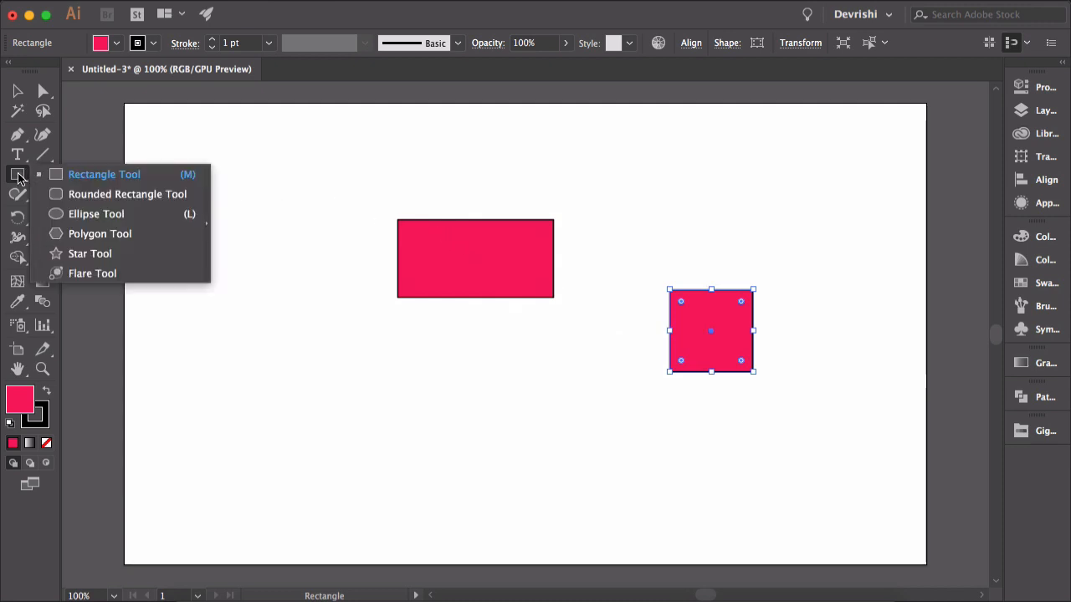
left_click(208, 231)
left_click_drag(134, 192, 247, 124)
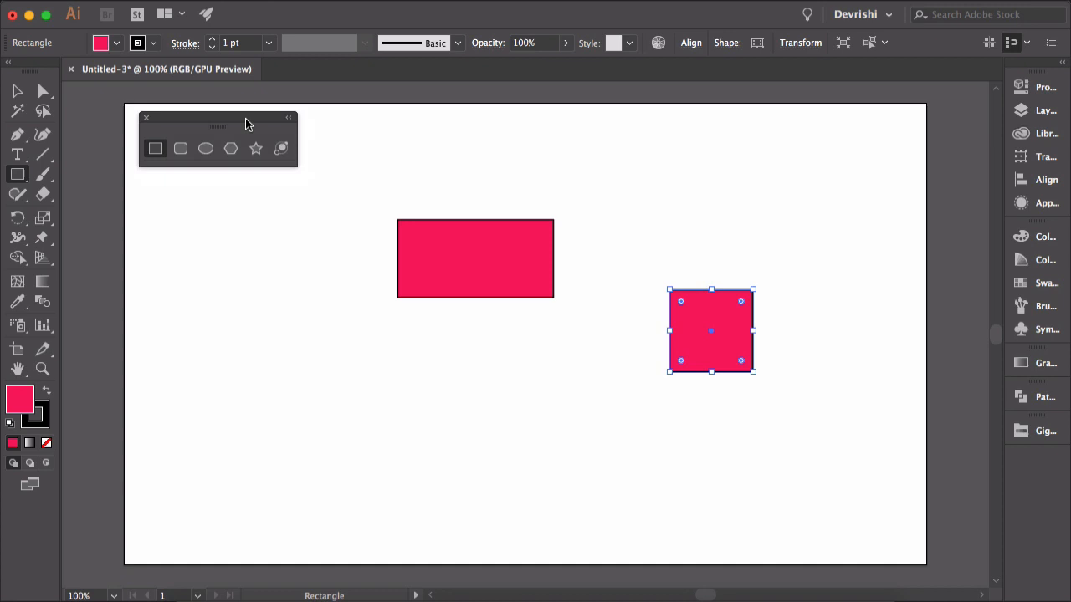
Draw a rounded rectangle to the lower left of the red rectangle and fill it with the orange swatch
left_click(179, 152)
left_click_drag(209, 332, 330, 402)
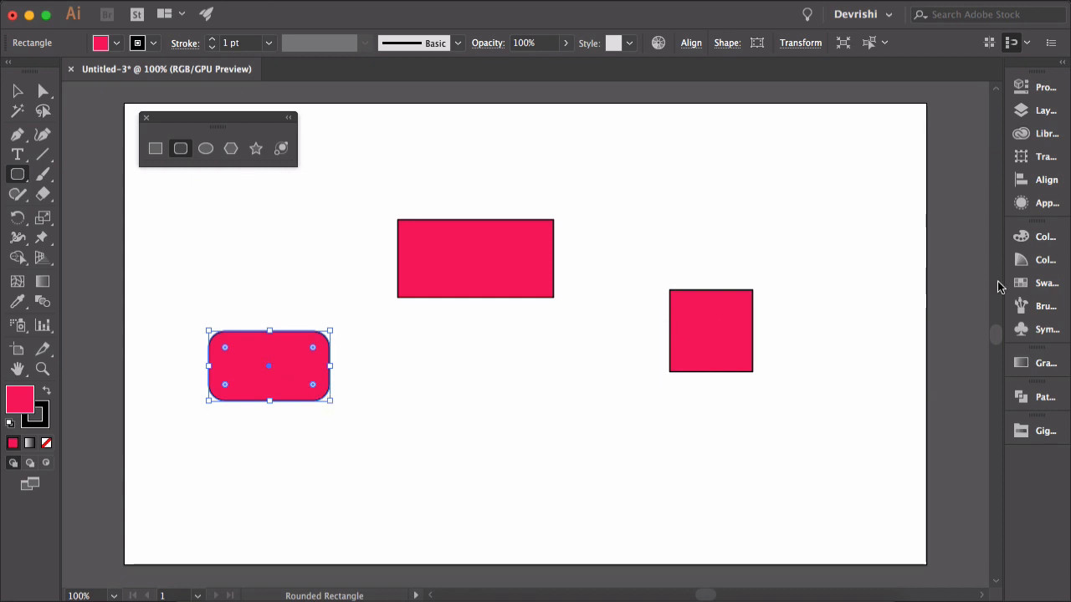
left_click(1038, 283)
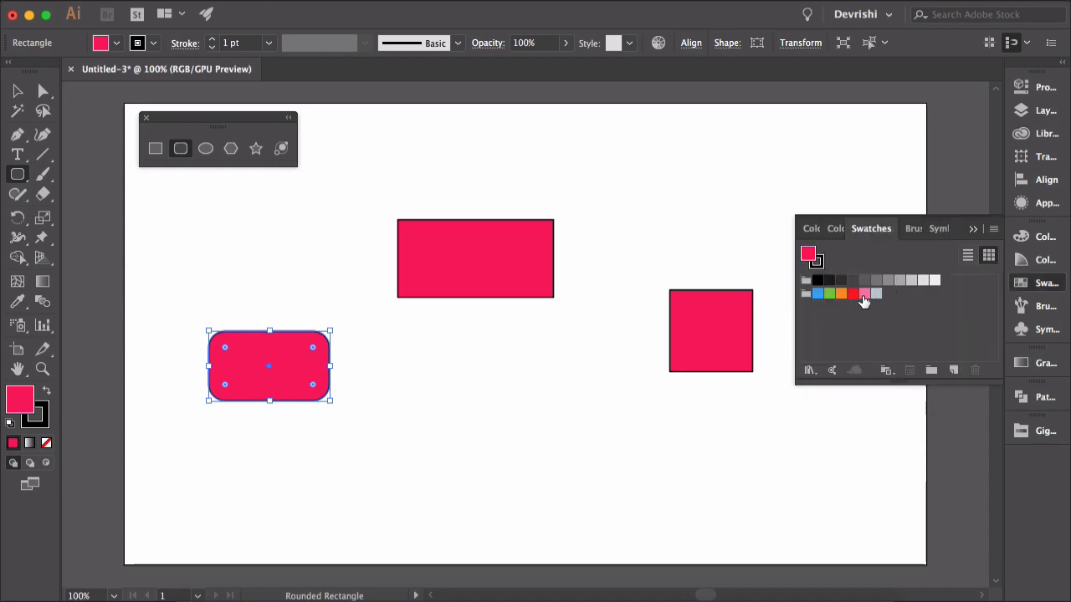
left_click(841, 294)
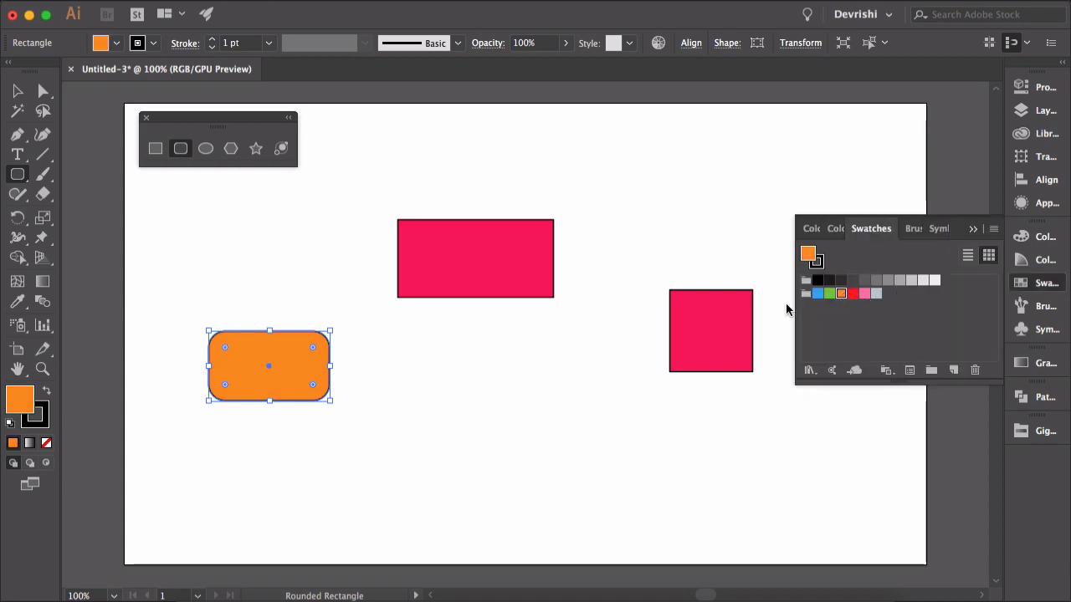
Draw two orange circles, one beneath the red rectangle and a larger one to its right, drawn from its centre
left_click(206, 148)
left_click_drag(410, 335, 521, 399)
key("shift")
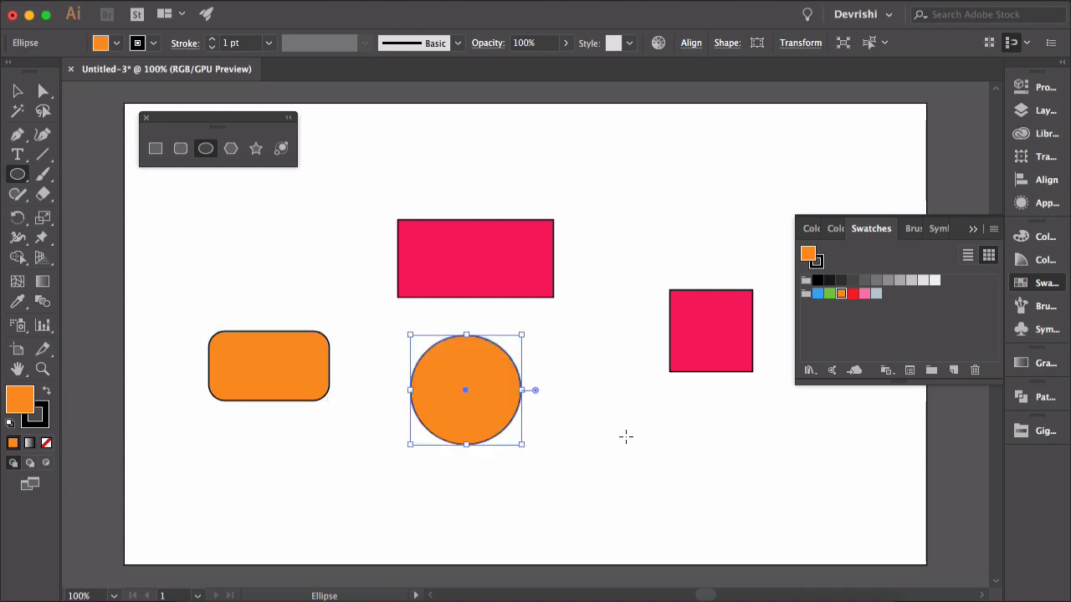
left_click_drag(626, 436, 692, 488)
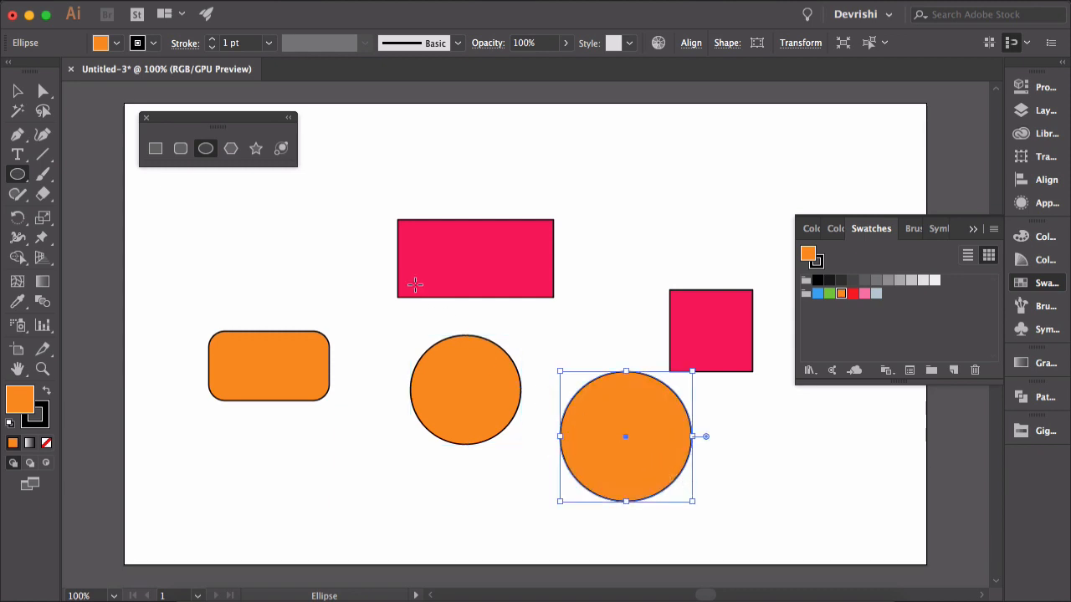
Draw a hexagon with a radius of about 50 px above and to the right of the red rectangle
left_click(231, 148)
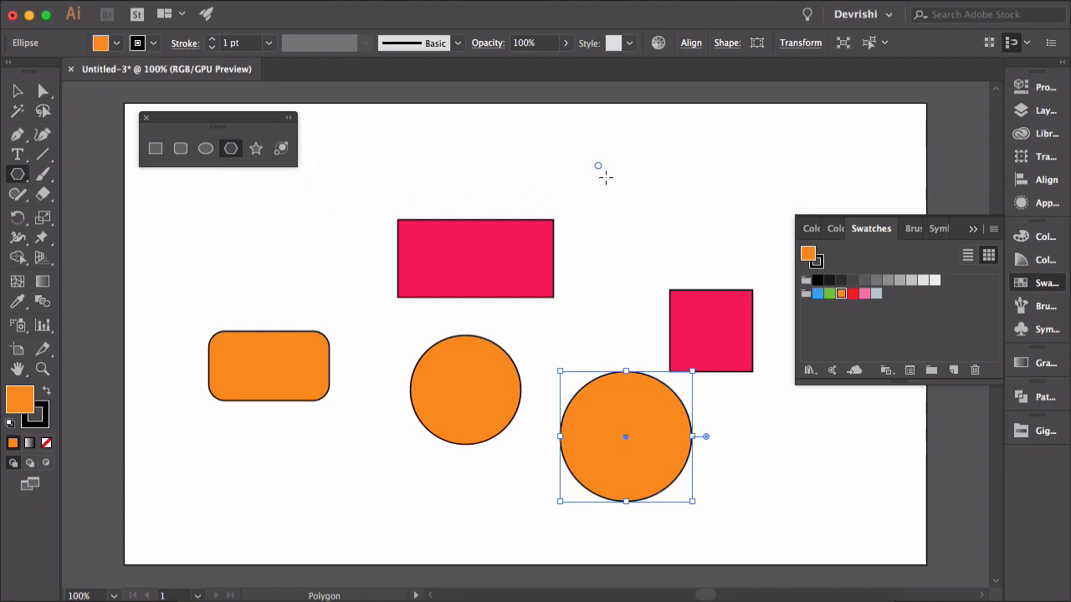
left_click_drag(601, 170, 620, 201)
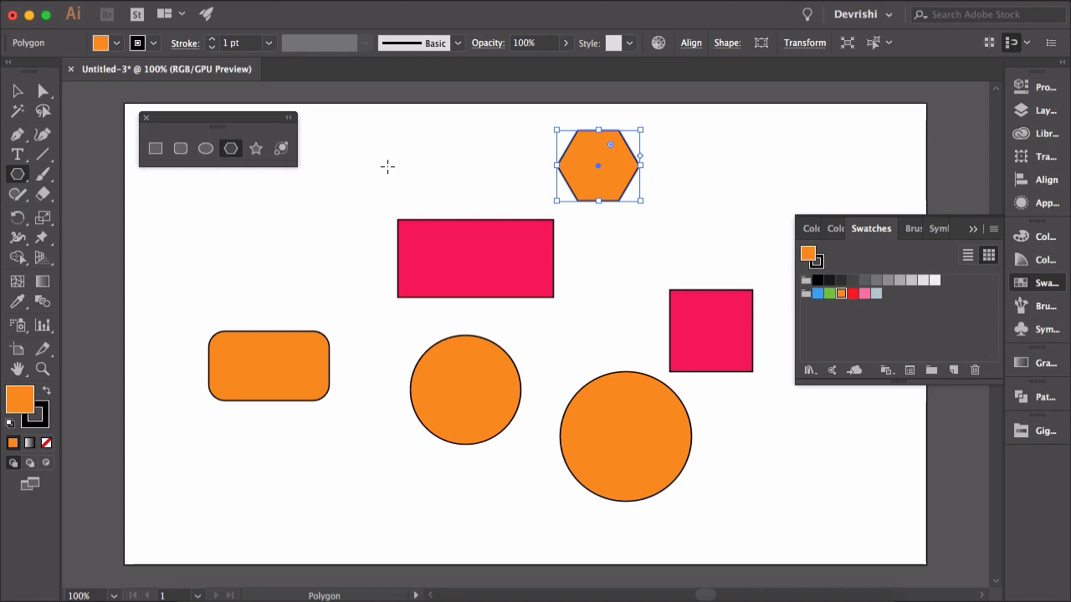
Create a 3-sided polygon above the red rectangle's left end and rotate it until it points downward
left_click(387, 165)
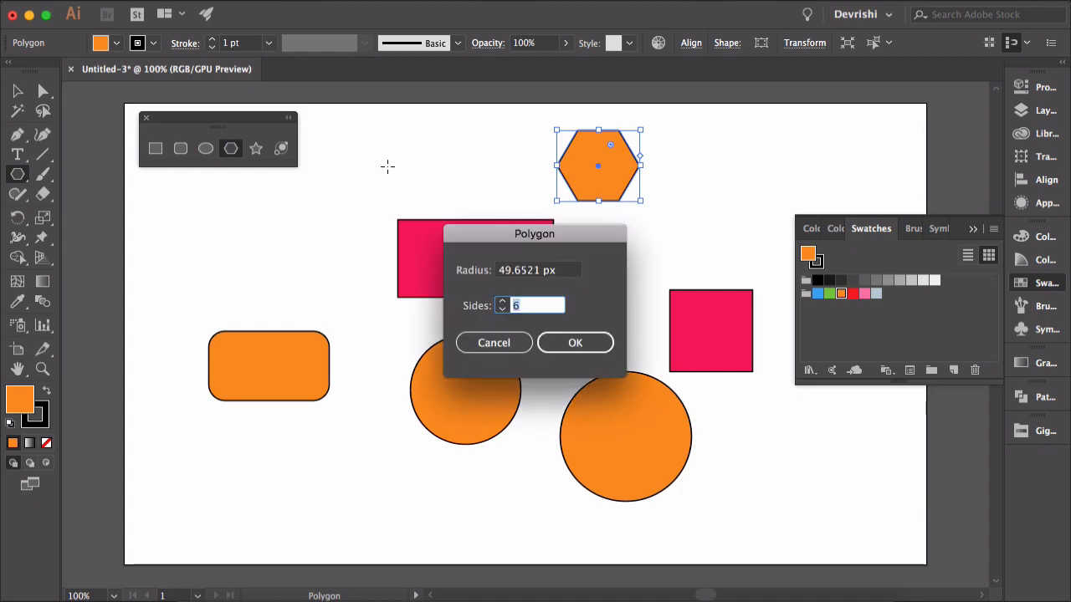
left_click(500, 308)
left_click(500, 309)
left_click(500, 309)
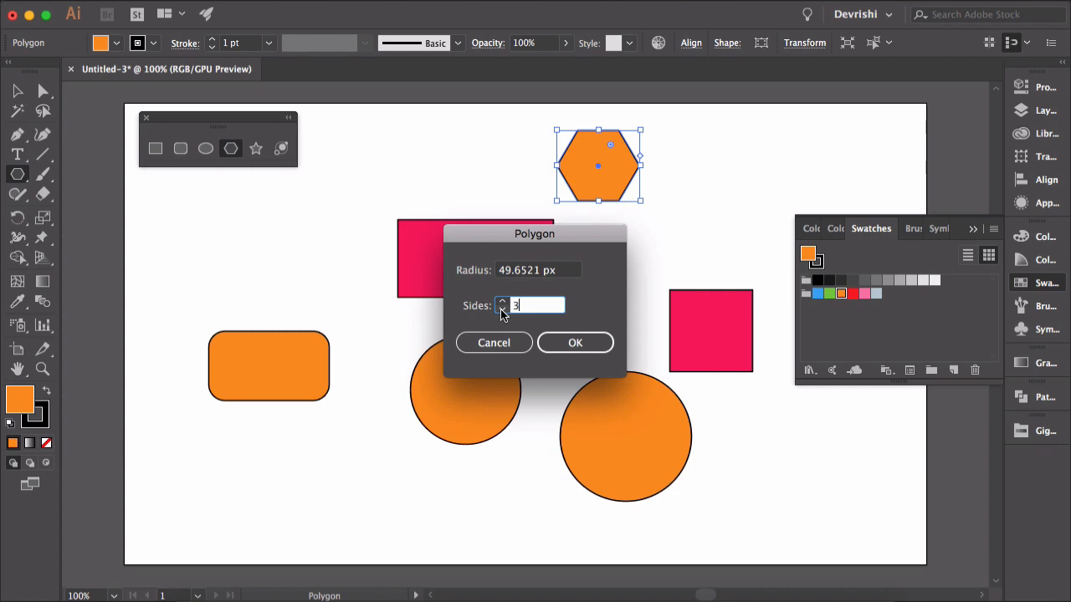
left_click(569, 351)
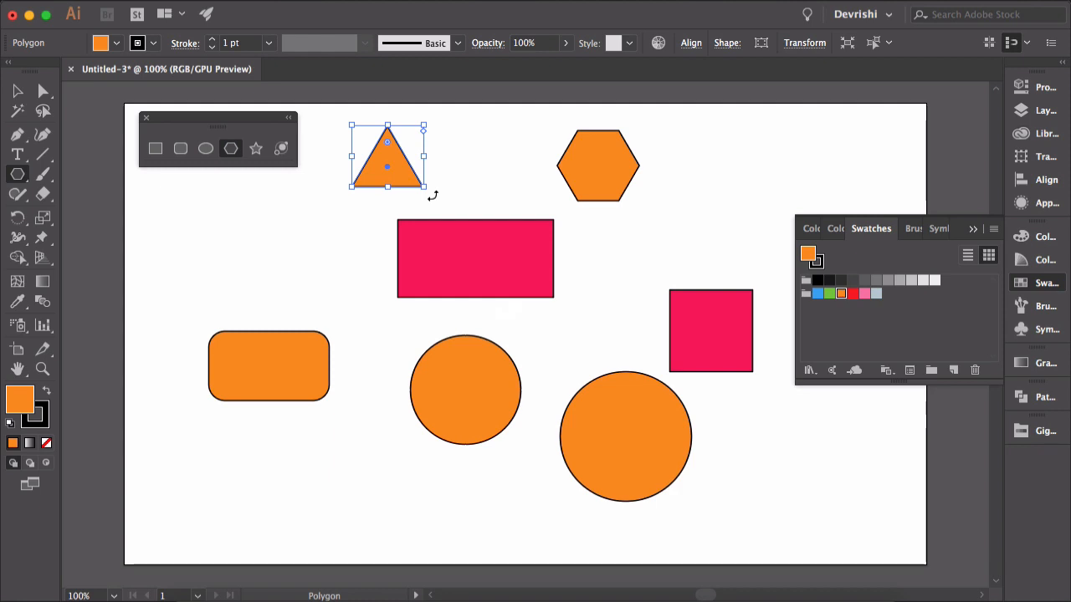
left_click_drag(432, 196, 429, 132)
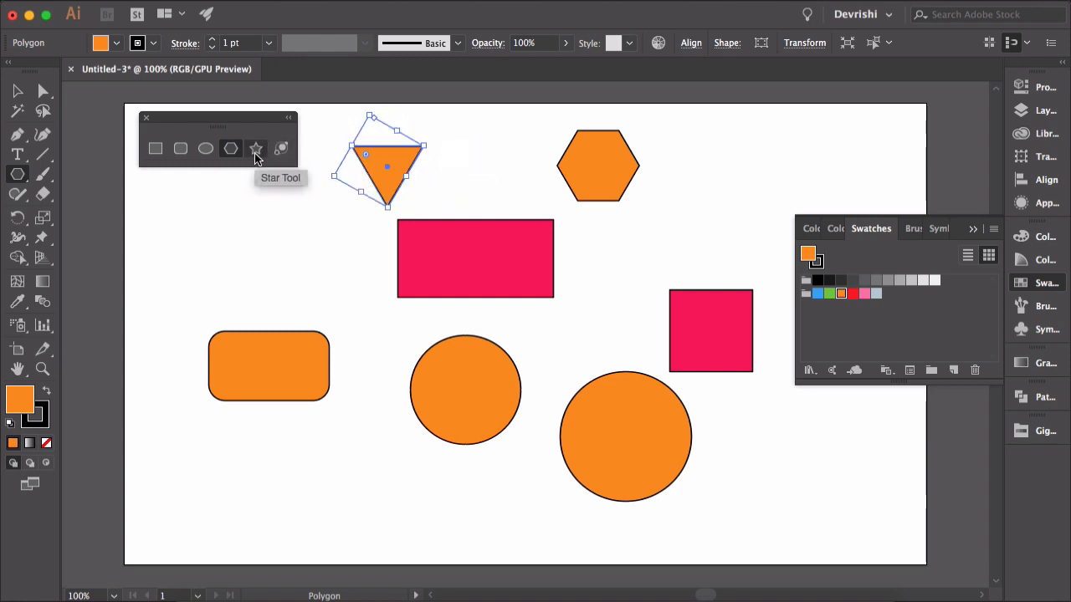
Create a 10-point star above the rounded rectangle with radii of 95.464 px and 36.464 px
left_click(256, 149)
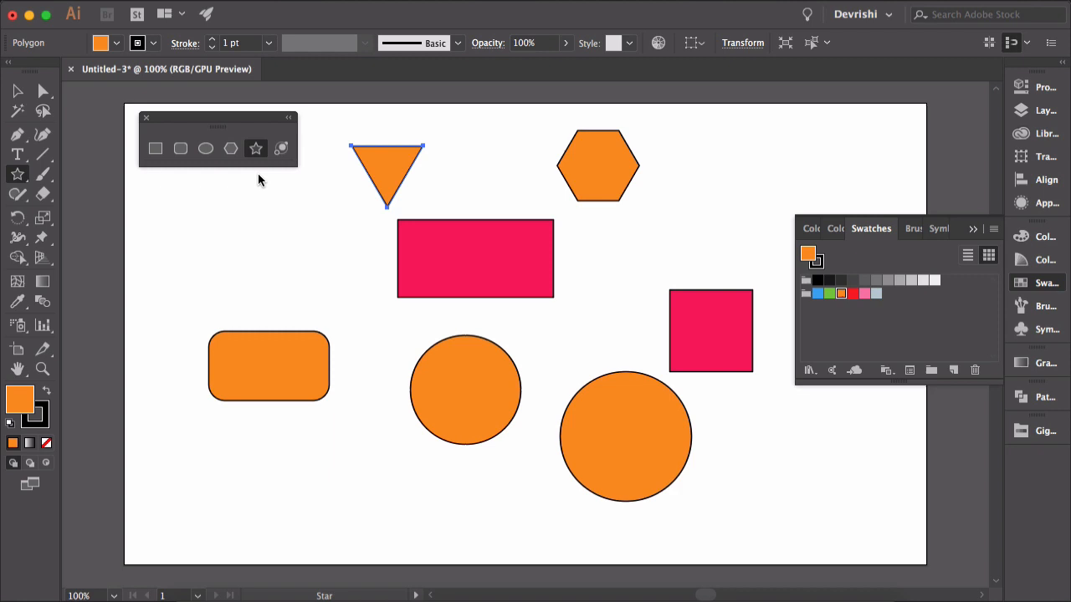
left_click(277, 279)
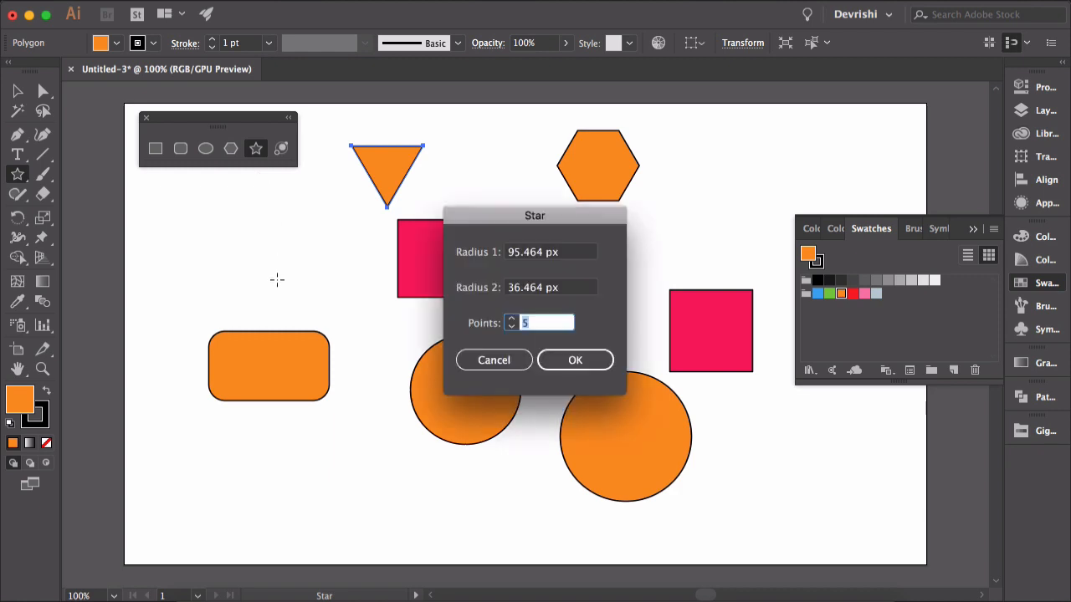
left_click(511, 327)
type("10")
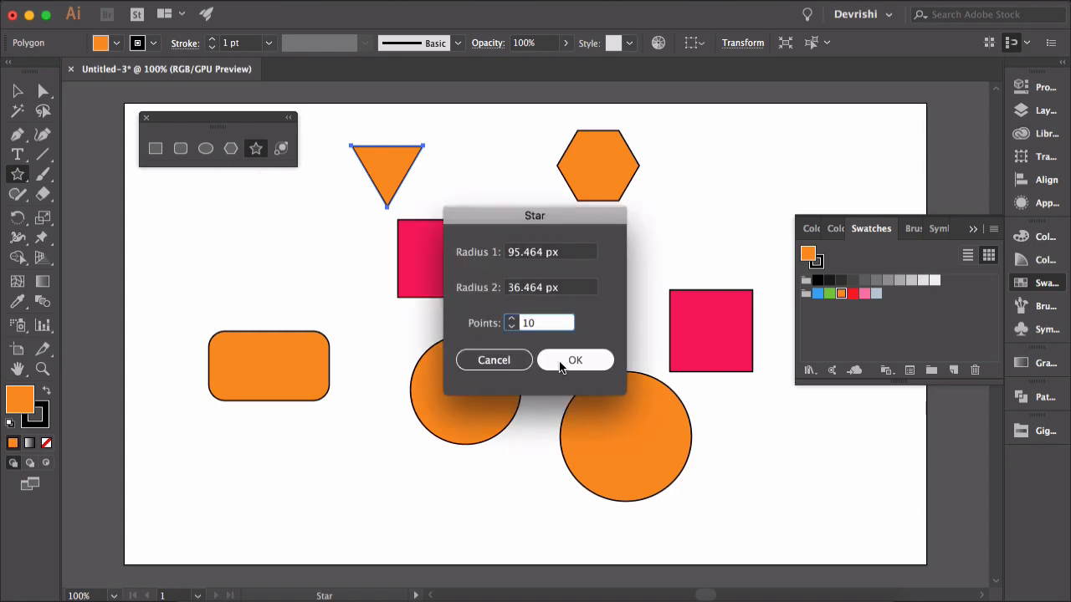
left_click(569, 360)
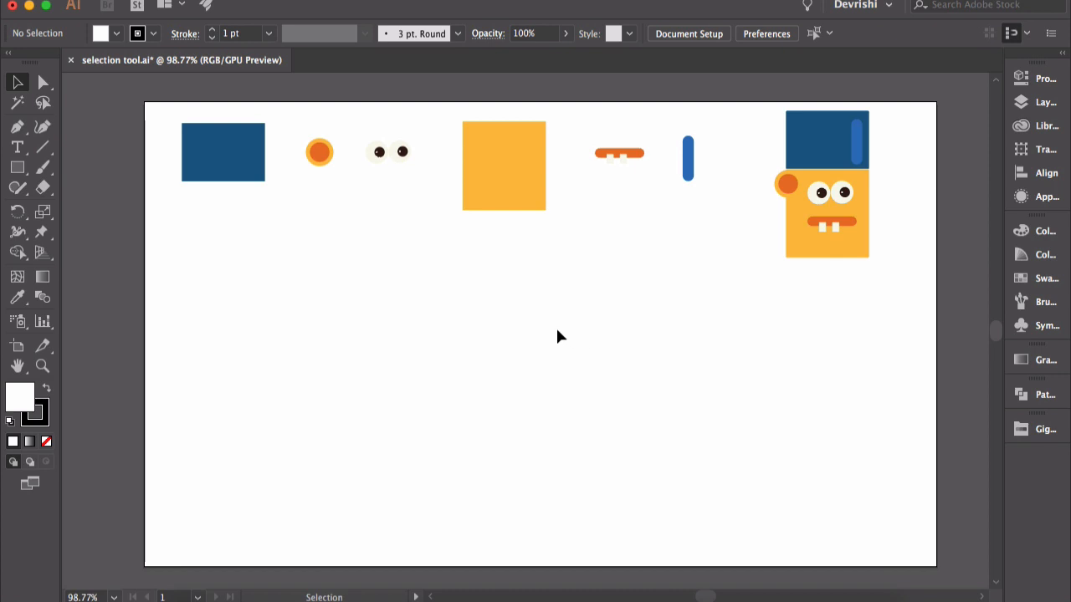
In the selection tool.ai document, select the loose dark blue rectangle and move it to the middle of the artboard
left_click(18, 82)
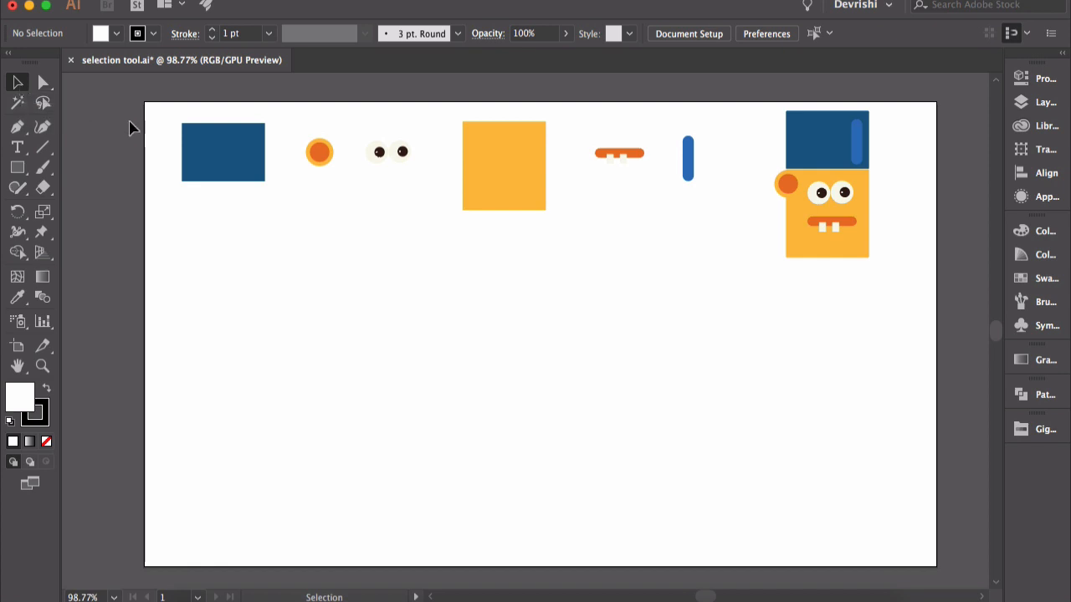
left_click(211, 153)
left_click(211, 153)
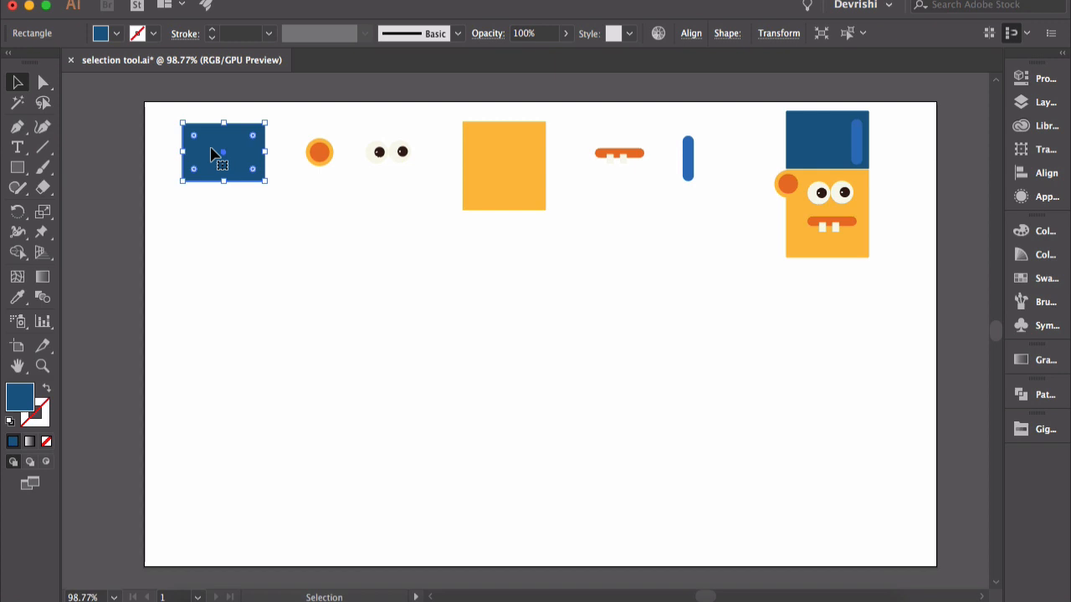
left_click_drag(211, 153, 508, 391)
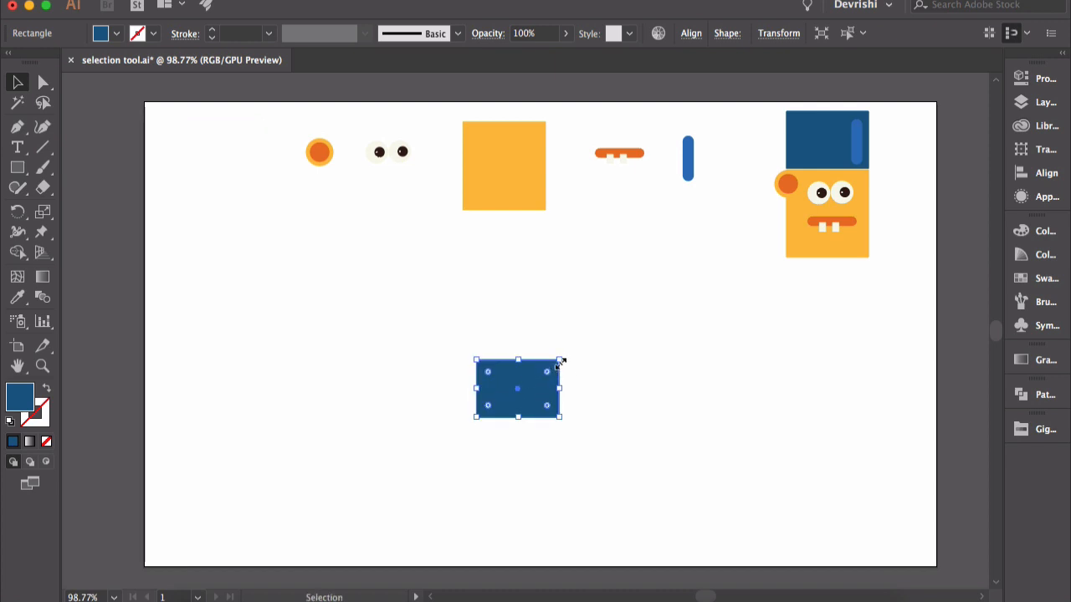
Enlarge the dark blue rectangle from its upper-right corner, try rounding its corners and undo the rounding
mouse_move(561, 362)
left_mouse_down()
mouse_move(622, 282)
mouse_move(574, 338)
mouse_move(557, 394)
mouse_move(549, 365)
left_mouse_up()
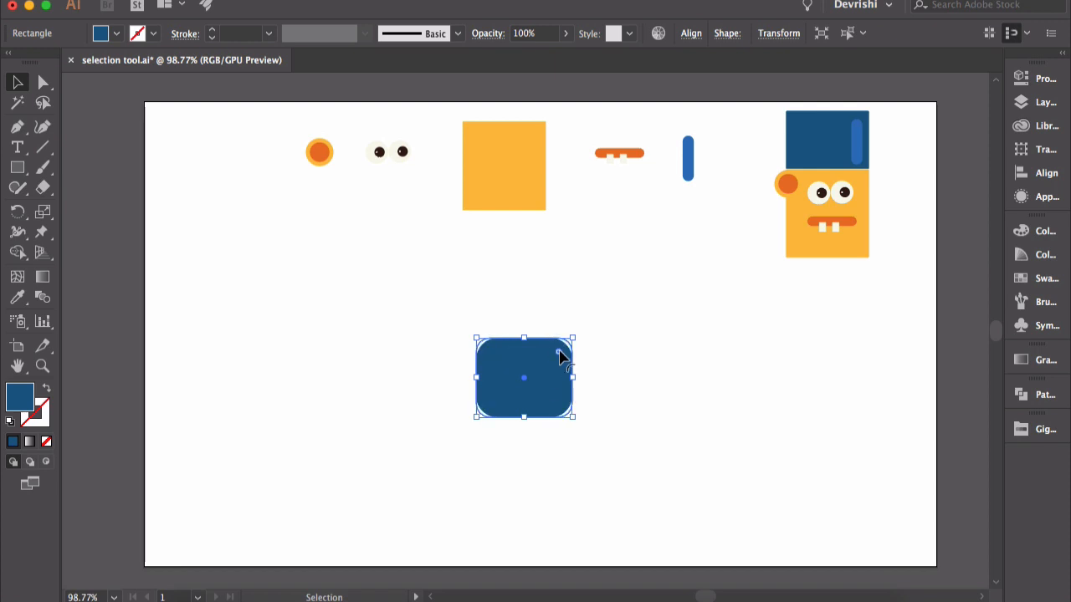
key("super+z")
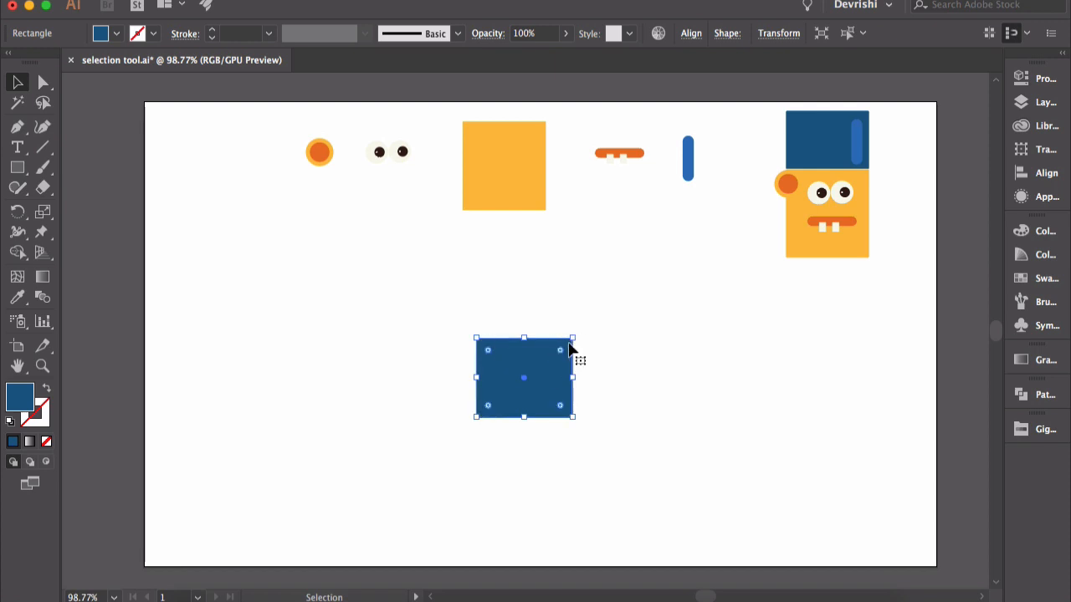
key("super+z")
Move the dark blue rectangle back to the artboard's upper-left area and deselect it
left_click_drag(531, 381, 226, 162)
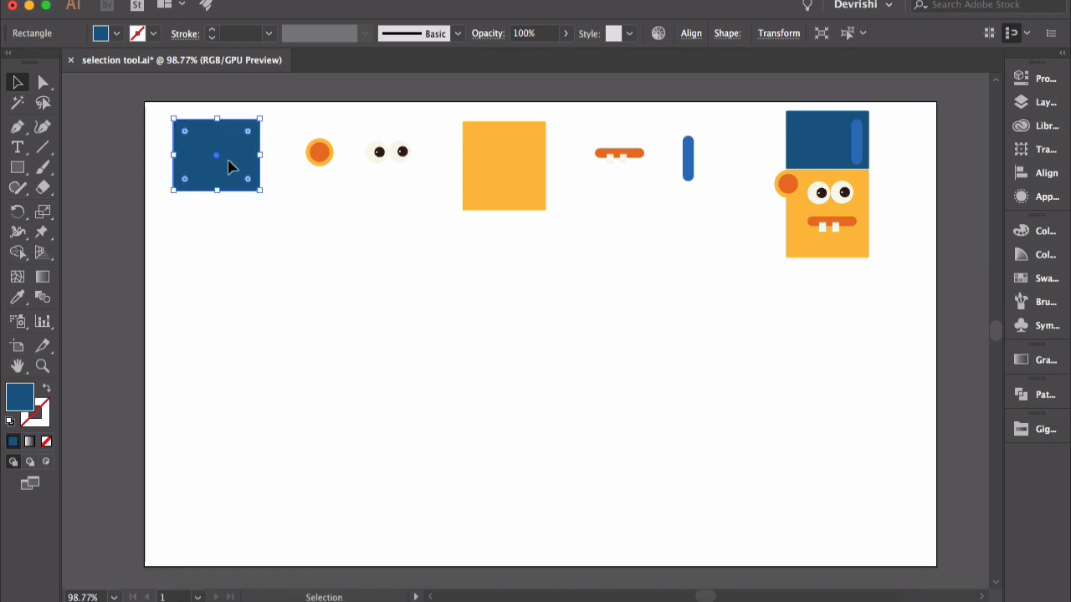
left_click(283, 187)
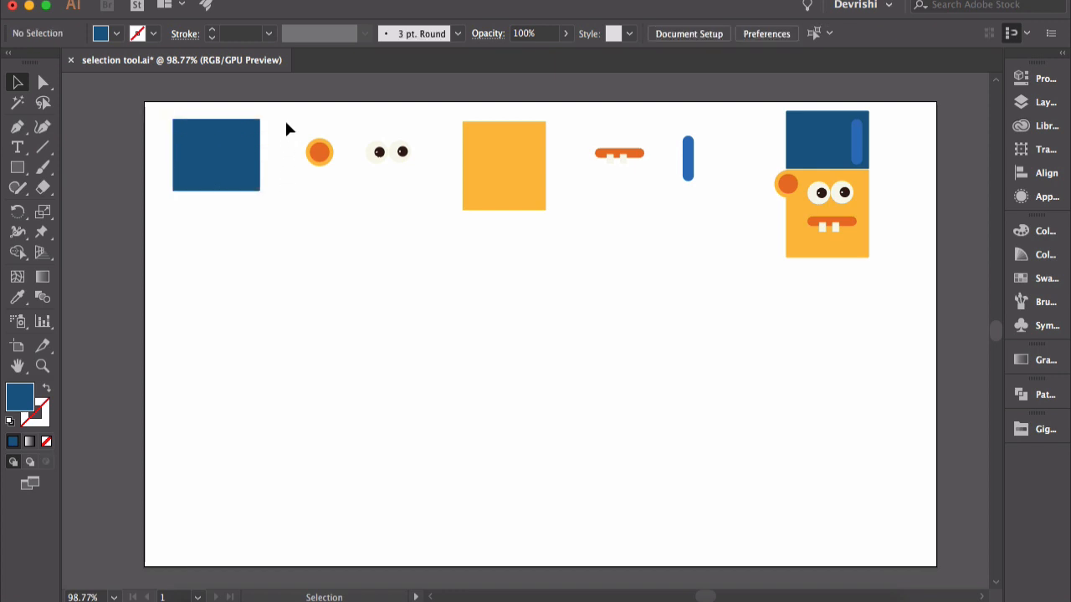
Select the orange ear and the eyes together, move them down a little and undo the move
left_click_drag(283, 115, 426, 217)
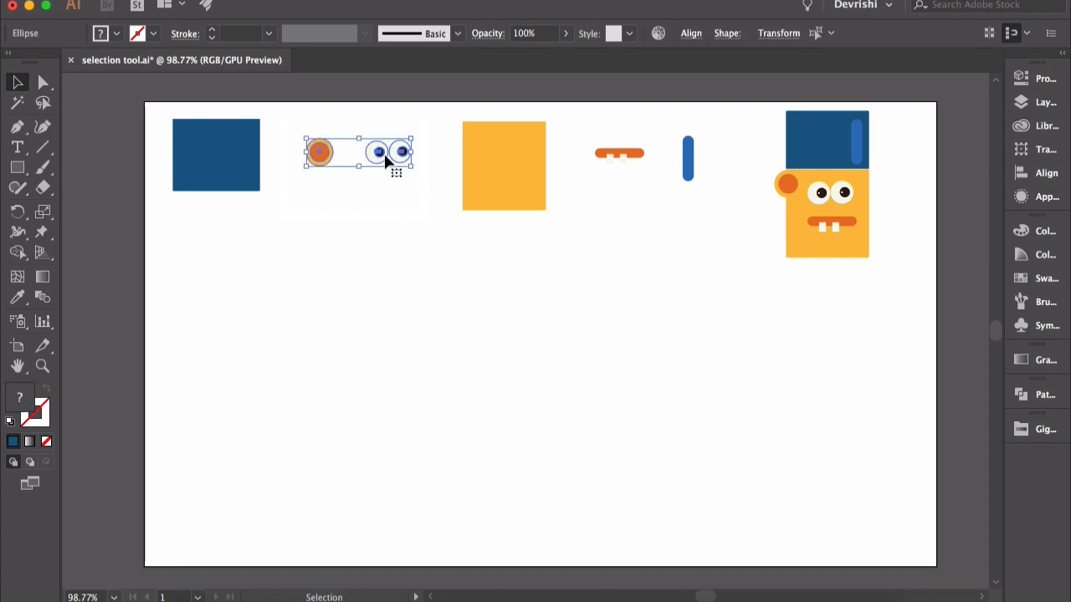
left_click_drag(381, 156, 375, 220)
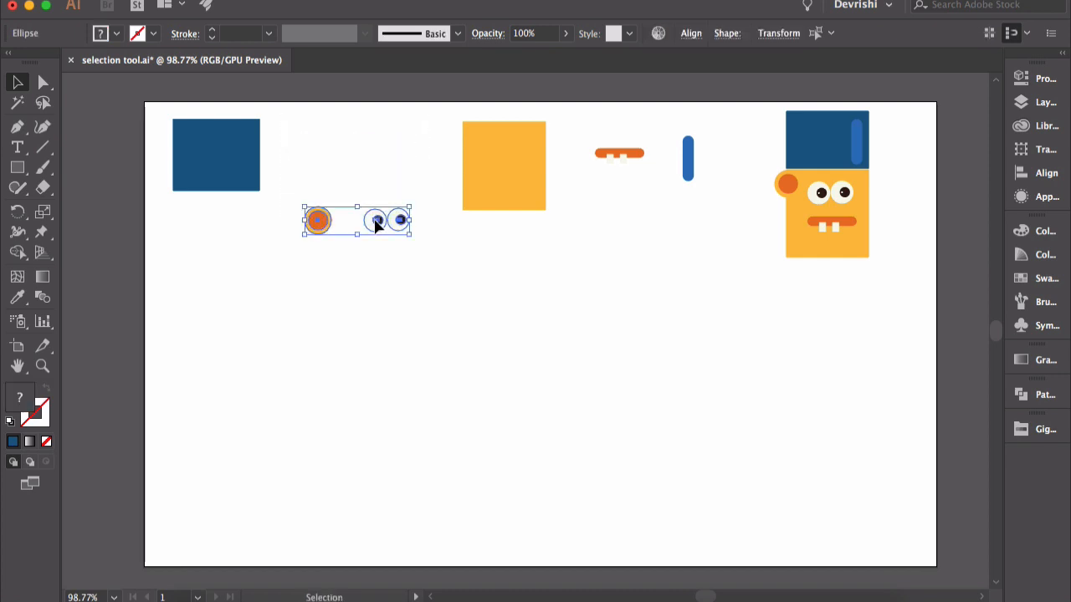
key("super+z")
Select the ear, eyes, yellow square, mouth and light blue bar together and move them down below their row
left_click_drag(291, 110, 718, 267)
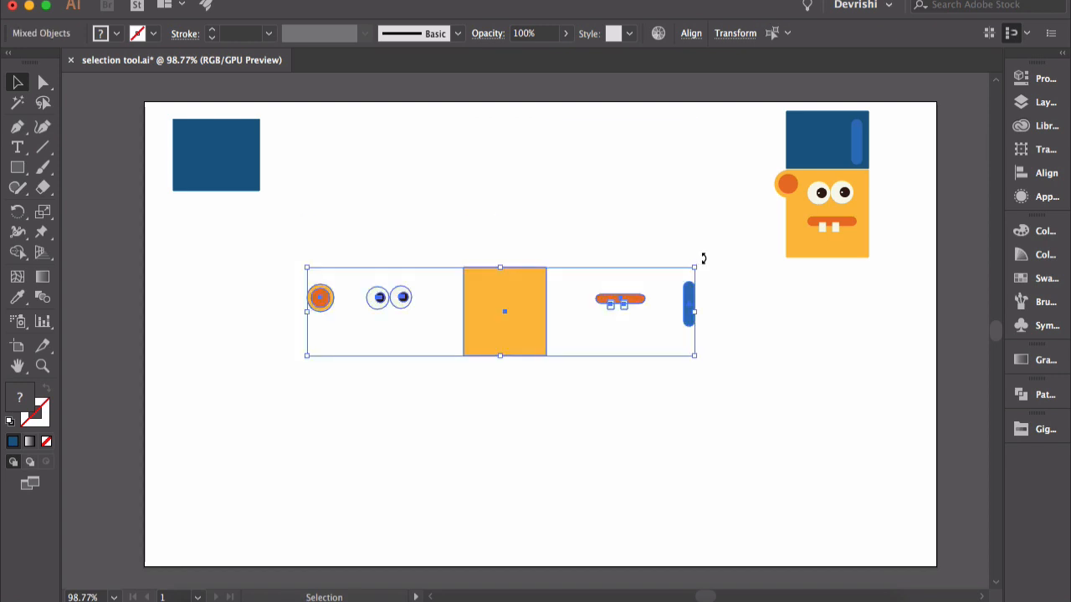
Rotate the selected row of character parts freely around its center and undo the rotation and the preceding move
left_click_drag(703, 256, 525, 187)
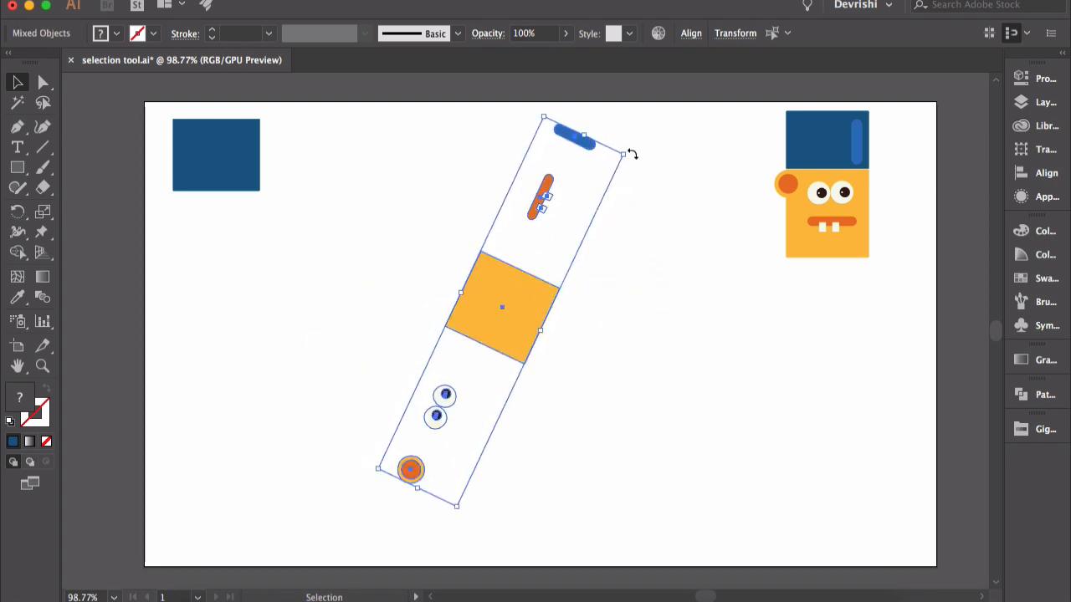
left_click_drag(632, 155, 664, 287)
key("super+z")
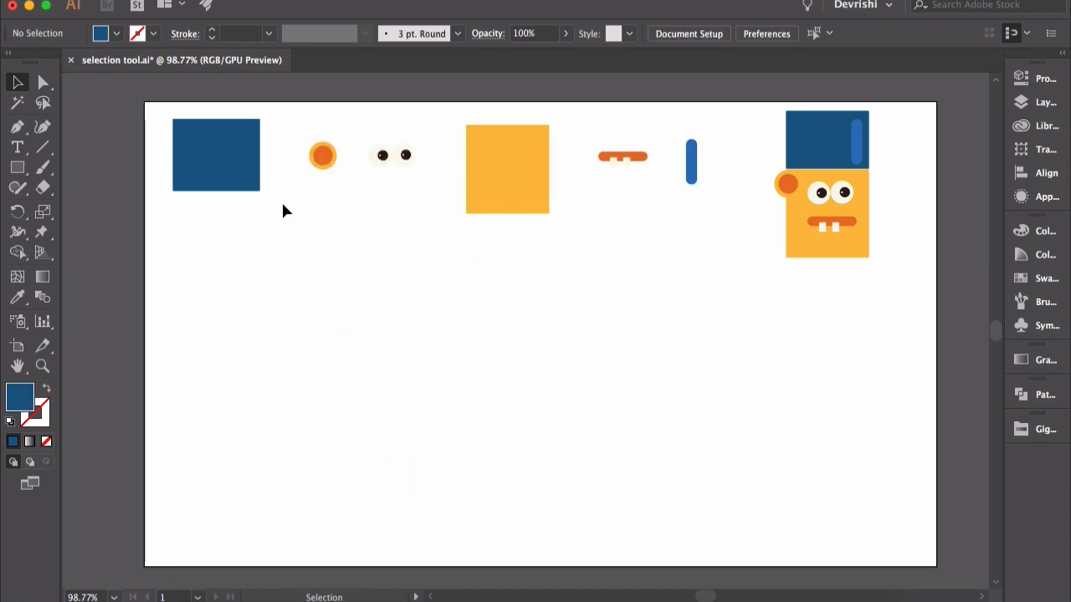
Place the dark blue rectangle mid-artboard as the hat, with the light blue bar inside its right edge and the yellow square directly beneath
left_click_drag(247, 177, 534, 345)
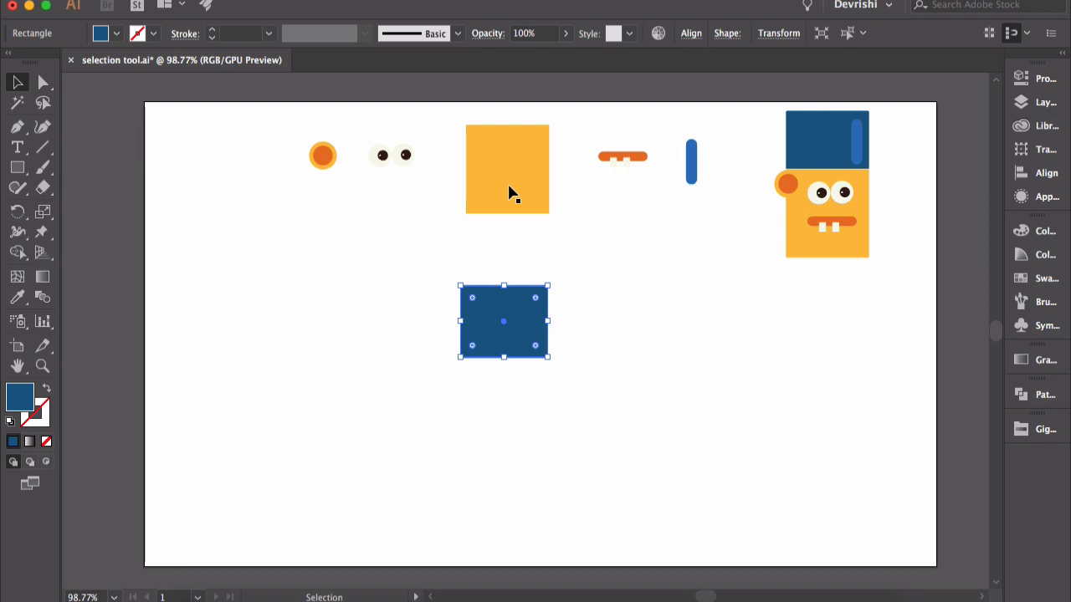
left_click_drag(691, 162, 529, 333)
left_click_drag(513, 174, 548, 400)
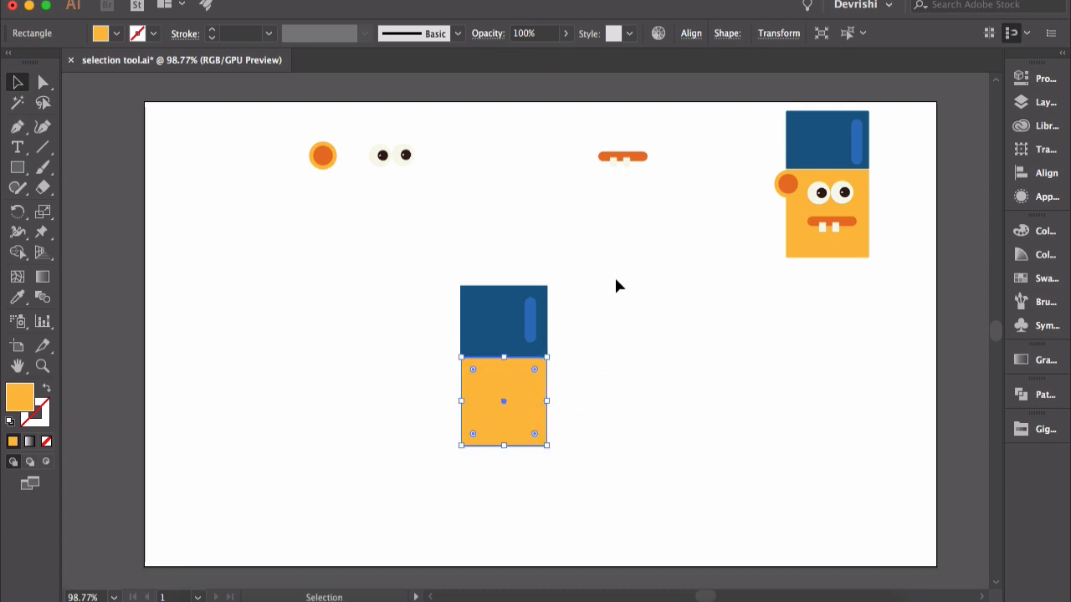
Position the orange ear on the yellow face's left edge and the eyes and mouth on the face, and deselect everything
left_click(324, 158)
left_click_drag(323, 158, 354, 239)
left_click_drag(427, 341, 459, 368)
left_click_drag(383, 156, 494, 389)
left_click_drag(622, 158, 502, 403)
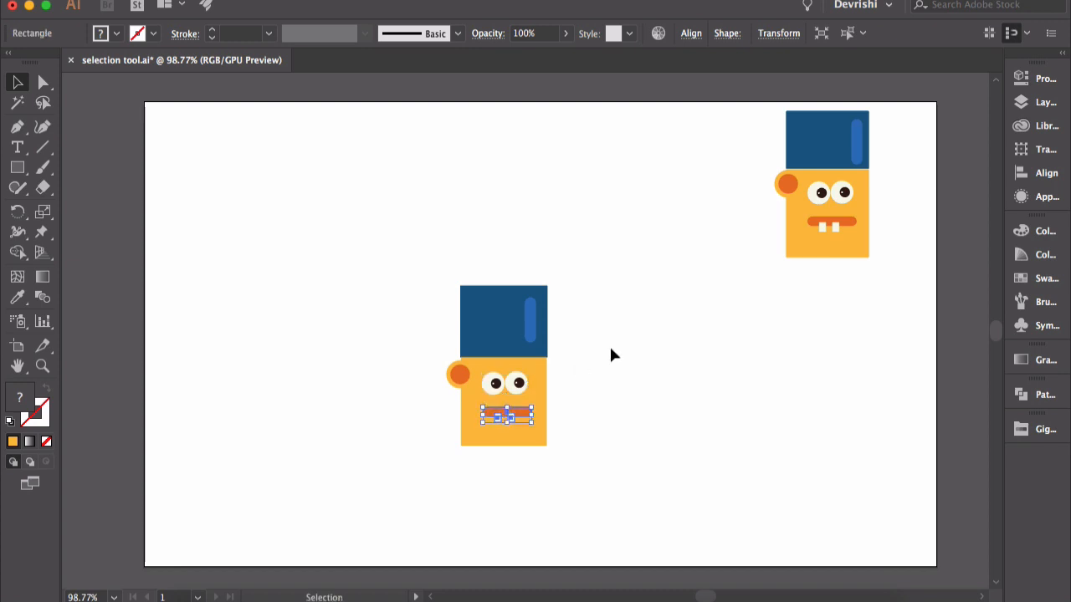
left_click(612, 343)
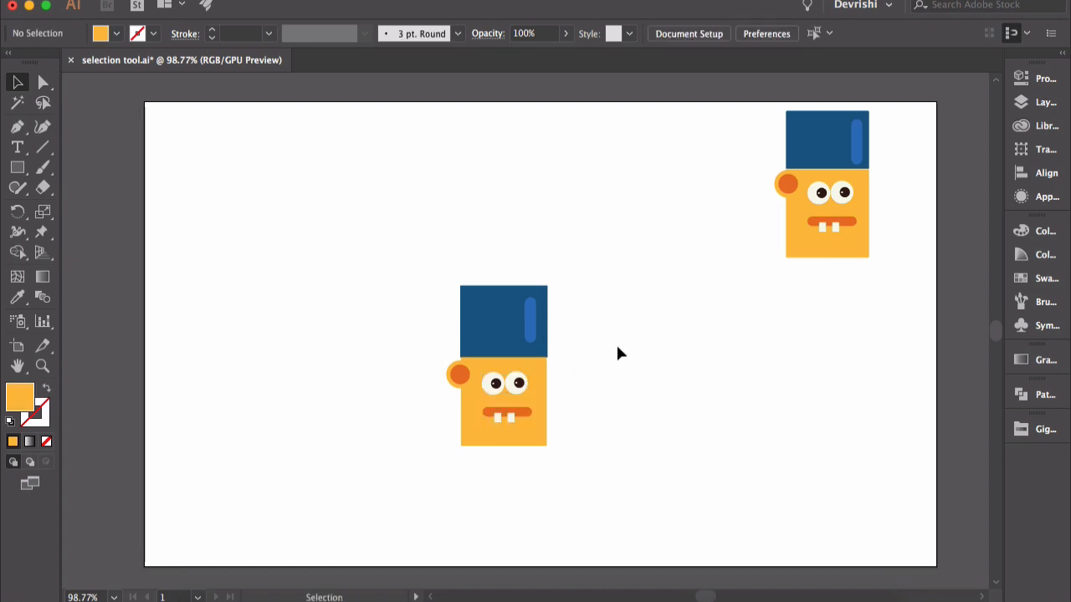